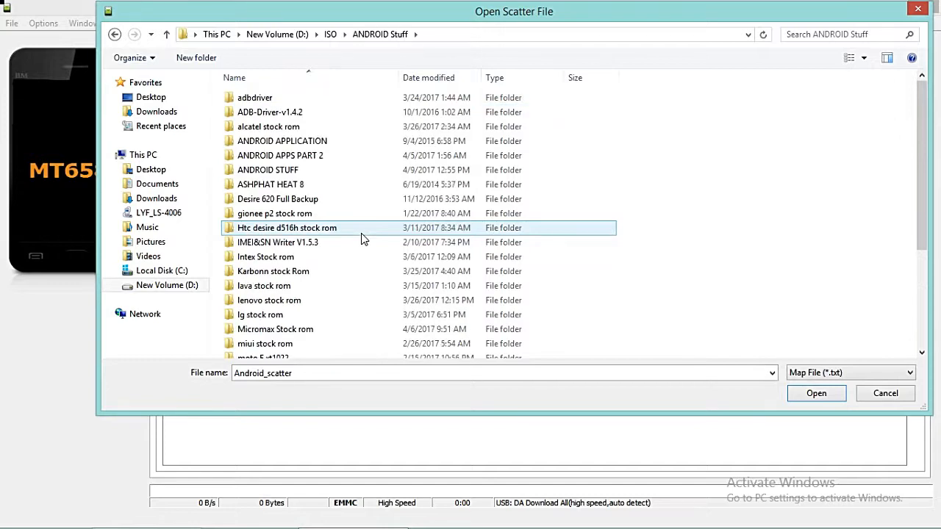
Load the MT6582_Android_scatter file from the Firmware folder of Micromax_Q340_V1_09.07.15 inside Micromax Stock rom.
{"action": "double_click", "coordinate": [292, 172]}
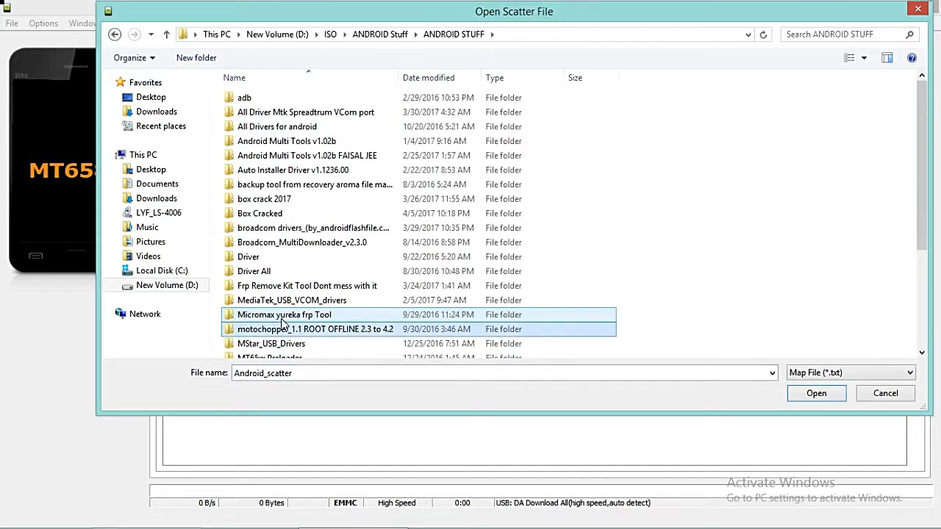
{"action": "key", "text": "BackSpace"}
{"action": "double_click", "coordinate": [283, 325]}
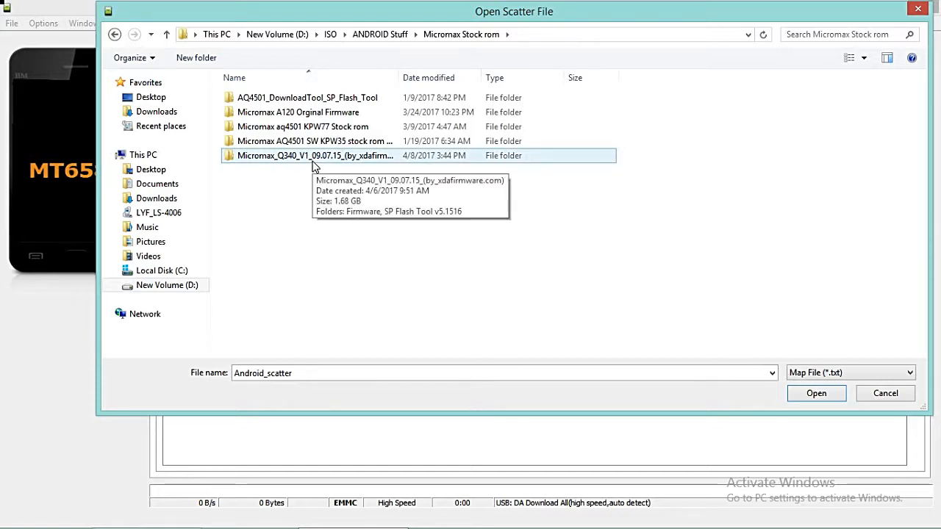
{"action": "double_click", "coordinate": [313, 164]}
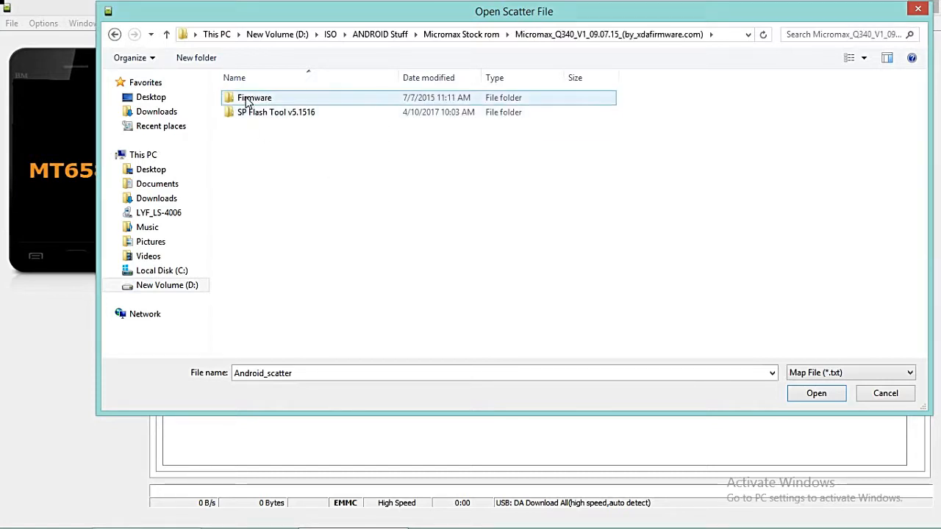
{"action": "double_click", "coordinate": [251, 100]}
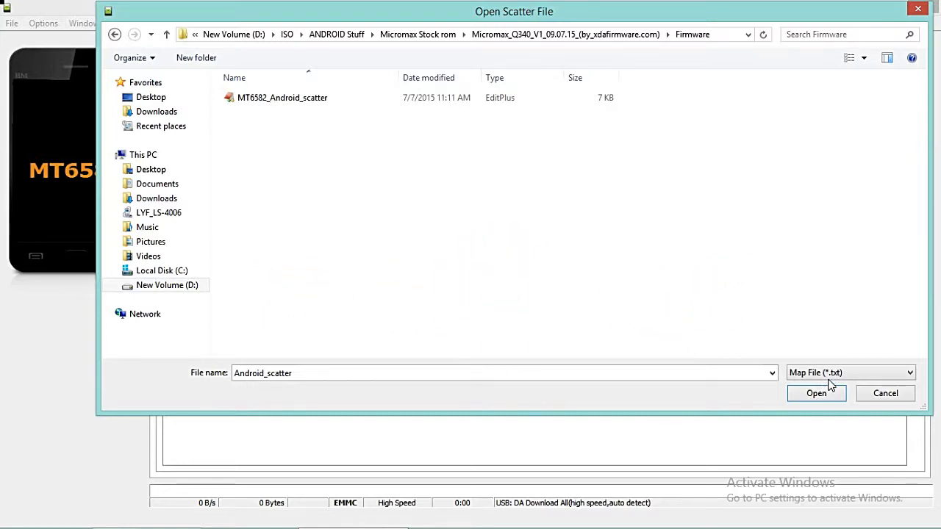
{"action": "double_click", "coordinate": [265, 101]}
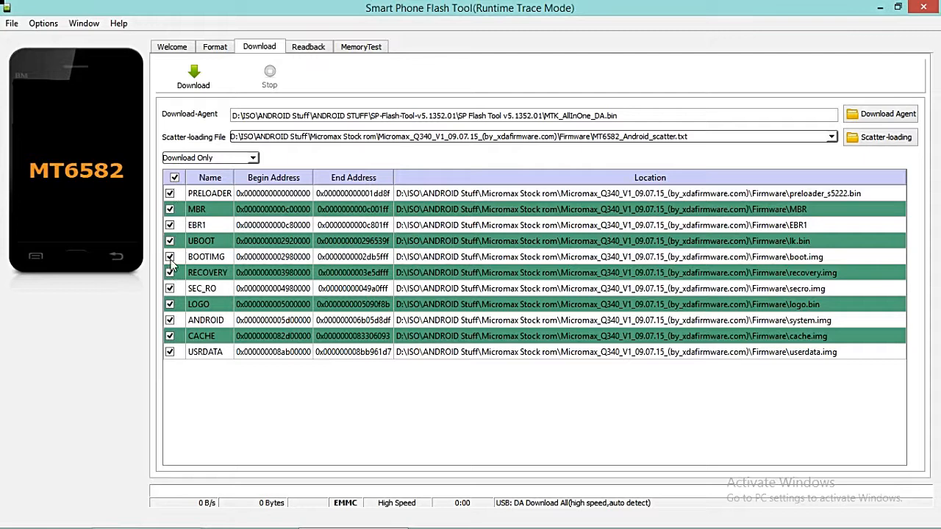
Deselect every partition, and try selecting and deselecting ANDROID and CACHE one at a time.
{"action": "left_click", "coordinate": [175, 179]}
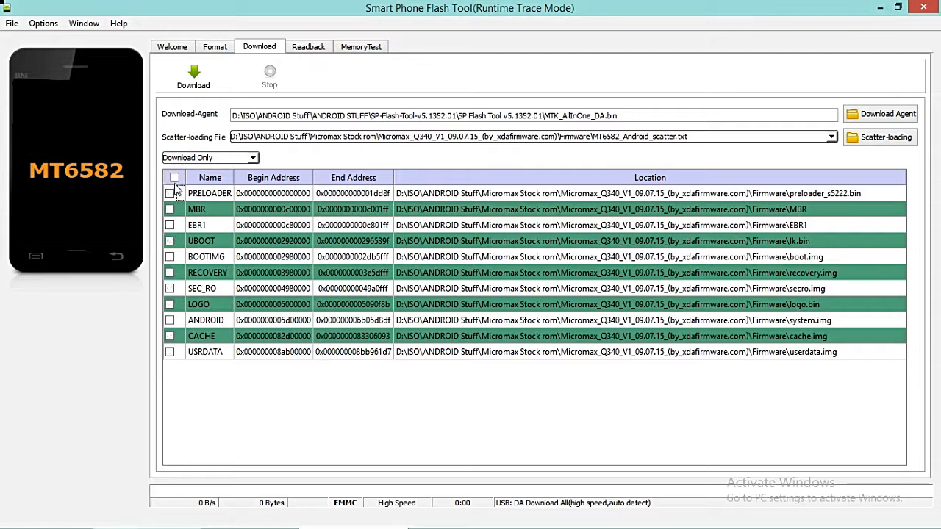
{"action": "left_click", "coordinate": [169, 321]}
{"action": "left_click", "coordinate": [169, 322]}
{"action": "left_click", "coordinate": [170, 337]}
{"action": "left_click", "coordinate": [170, 337]}
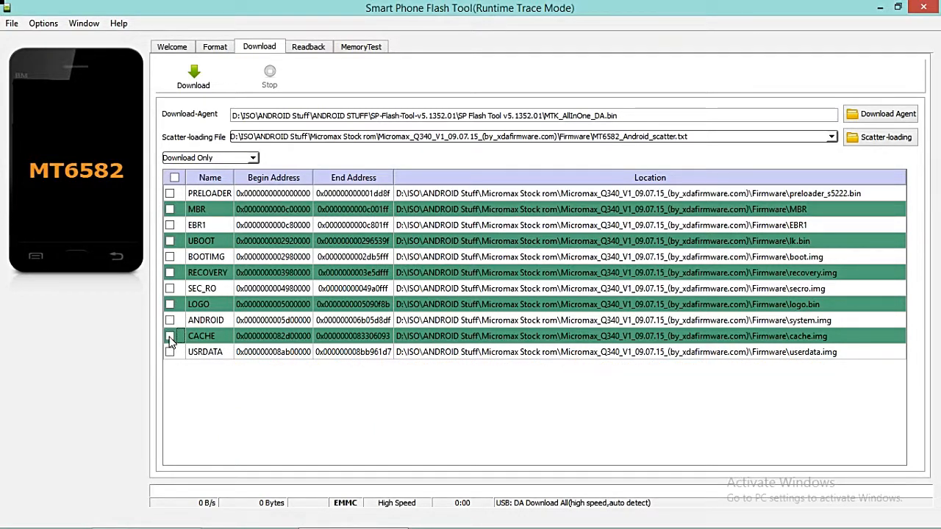
Try selecting CACHE together with USRDATA and USRDATA on its own, leaving both deselected.
{"action": "left_click", "coordinate": [170, 337]}
{"action": "left_click", "coordinate": [169, 353]}
{"action": "left_click", "coordinate": [169, 338]}
{"action": "left_click", "coordinate": [170, 352]}
{"action": "left_click", "coordinate": [169, 353]}
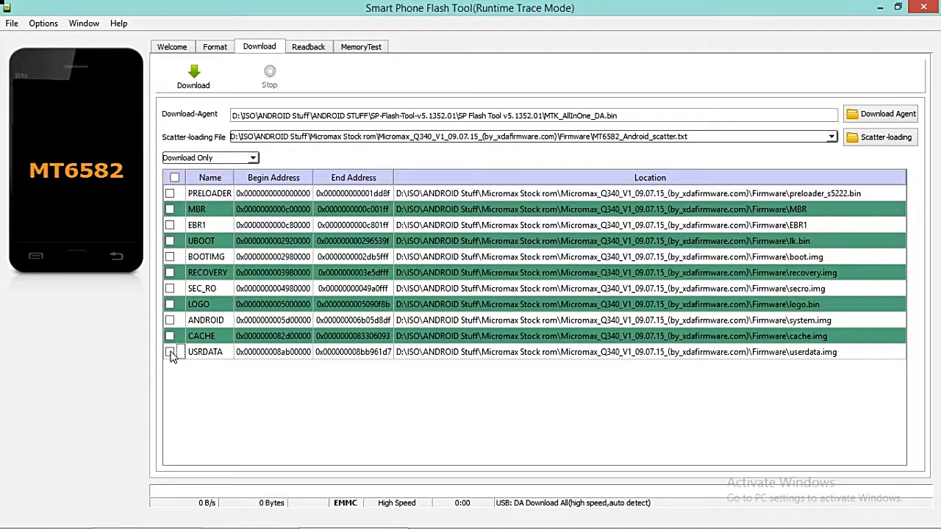
{"action": "left_click", "coordinate": [170, 352]}
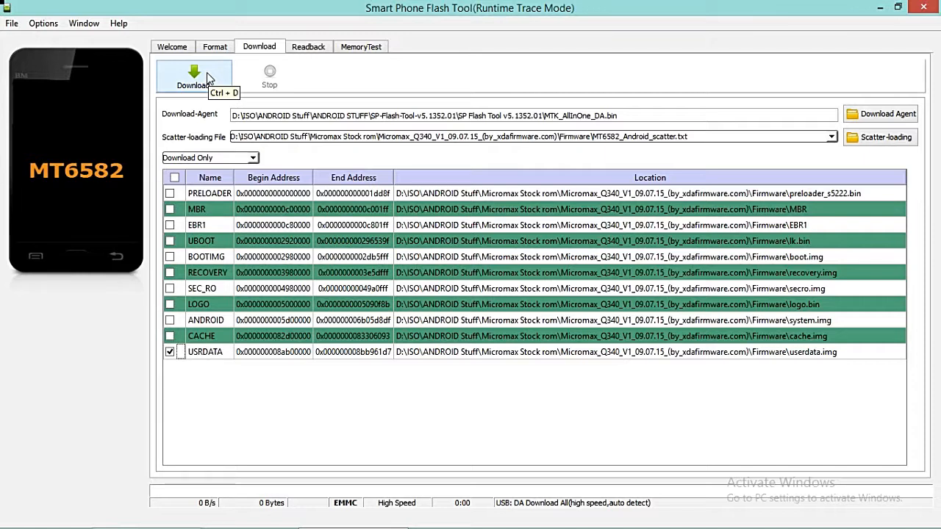
{"action": "left_click", "coordinate": [170, 353]}
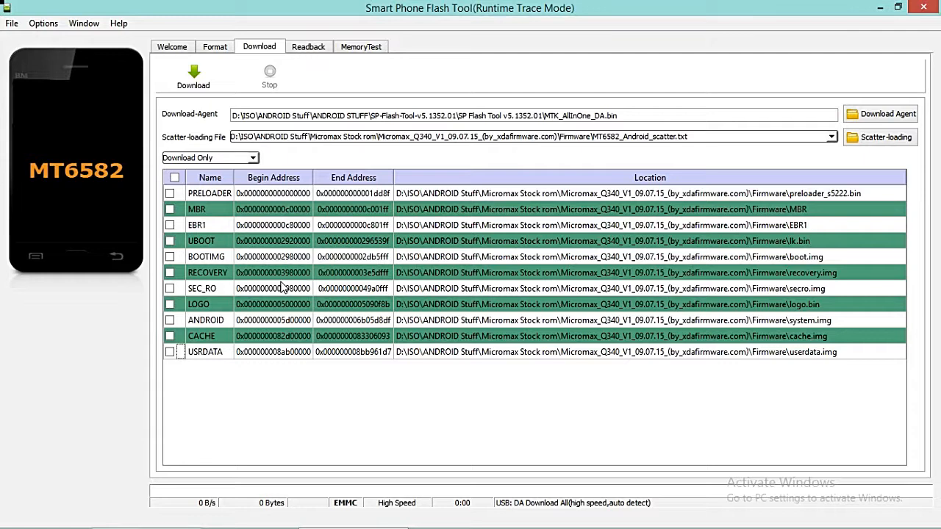
Try the CACHE and USRDATA combination, and select ANDROID and USRDATA as the partitions to flash instead.
{"action": "left_click", "coordinate": [171, 337]}
{"action": "left_click", "coordinate": [170, 353]}
{"action": "left_click", "coordinate": [170, 337]}
{"action": "left_click", "coordinate": [170, 353]}
{"action": "left_click", "coordinate": [170, 321]}
{"action": "left_click", "coordinate": [170, 352]}
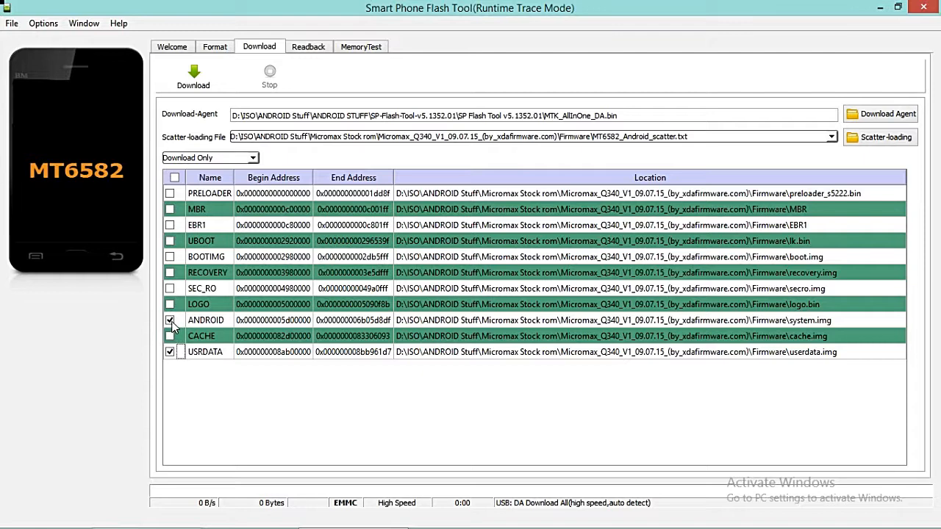
Try out further combinations of the ANDROID, CACHE and USRDATA partitions, and leave all three deselected.
{"action": "left_click", "coordinate": [172, 352]}
{"action": "left_click", "coordinate": [170, 321]}
{"action": "left_click", "coordinate": [169, 352]}
{"action": "left_click", "coordinate": [169, 320]}
{"action": "left_click", "coordinate": [170, 336]}
{"action": "left_click", "coordinate": [170, 352]}
{"action": "double_click", "coordinate": [171, 320]}
{"action": "double_click", "coordinate": [170, 337]}
{"action": "left_click", "coordinate": [170, 327]}
{"action": "left_click", "coordinate": [170, 336]}
{"action": "left_click", "coordinate": [170, 320]}
{"action": "left_click", "coordinate": [169, 352]}
Try selecting only the PRELOADER partition, and deselect it again.
{"action": "left_click", "coordinate": [170, 193]}
{"action": "left_click", "coordinate": [170, 193]}
{"action": "left_click", "coordinate": [215, 198]}
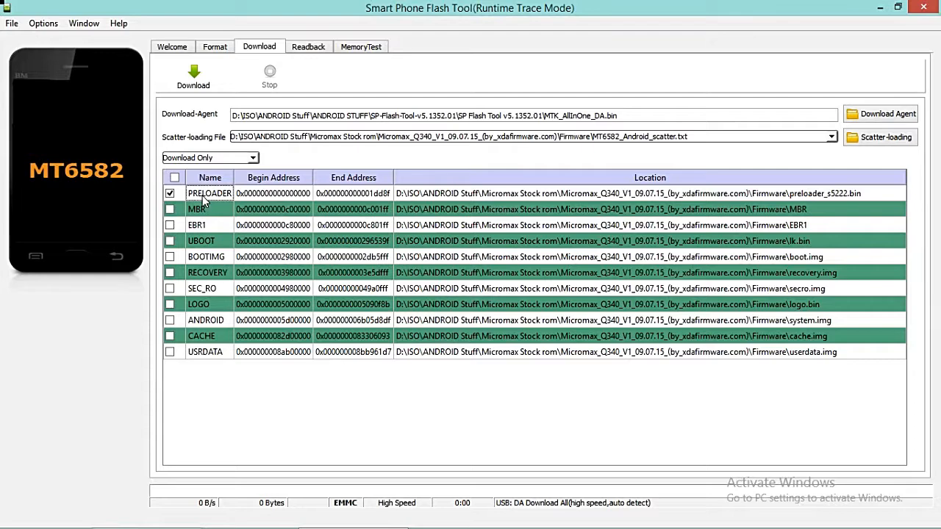
{"action": "left_click", "coordinate": [170, 193]}
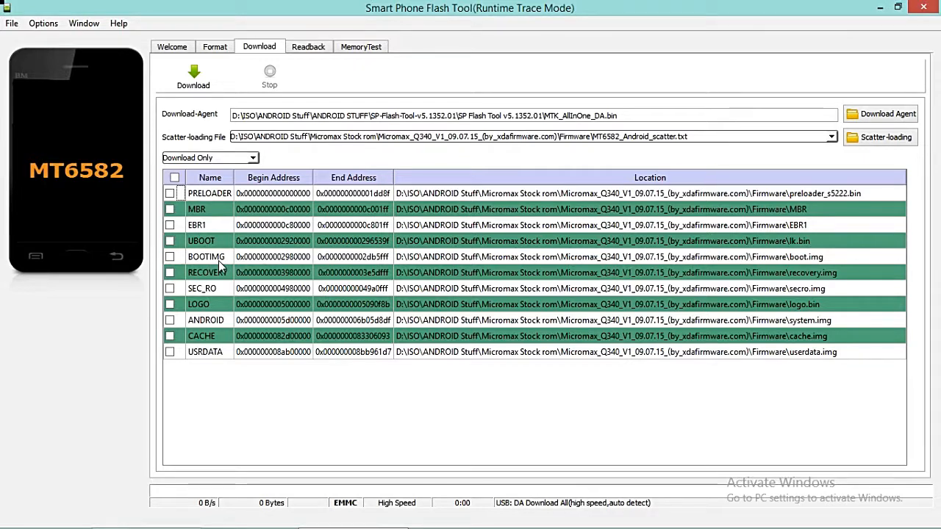
Try the Format All + Download mode, and switch the mode back to Download Only.
{"action": "left_click", "coordinate": [235, 158]}
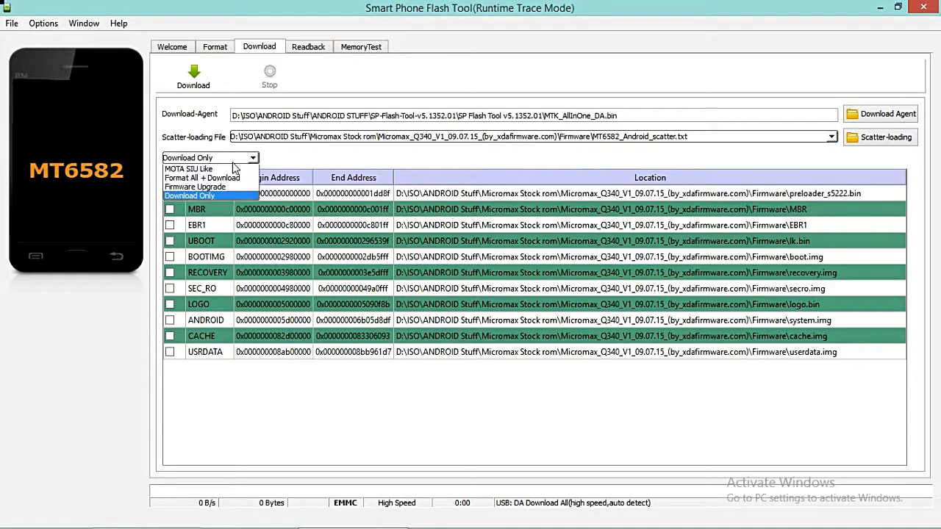
{"action": "left_click", "coordinate": [217, 178]}
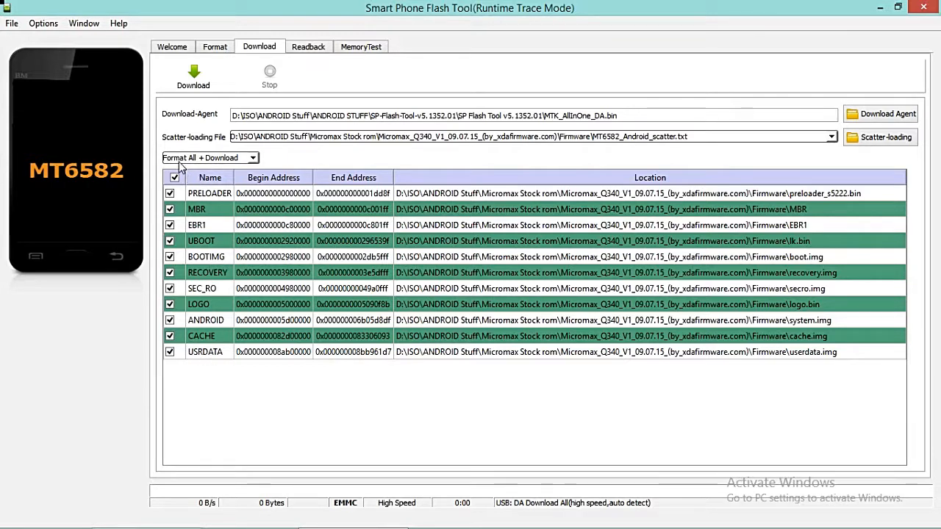
{"action": "left_click", "coordinate": [245, 159]}
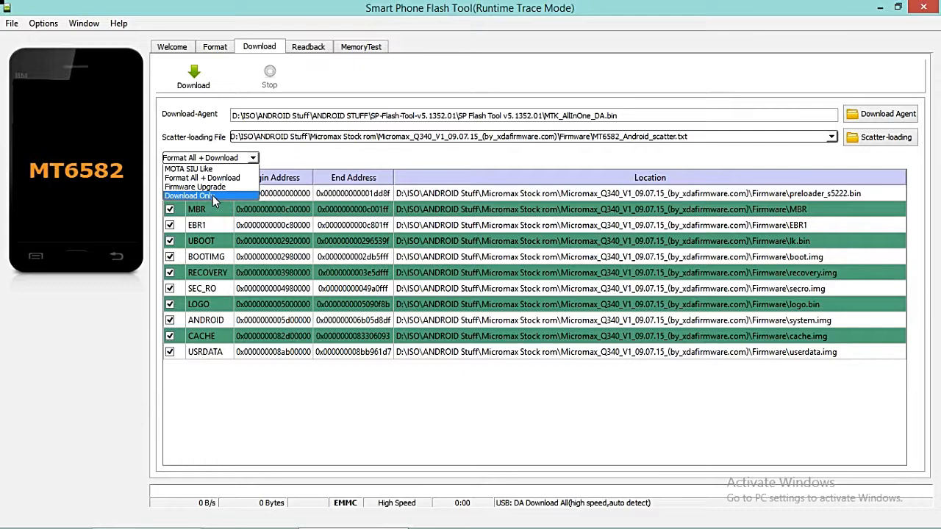
{"action": "left_click", "coordinate": [207, 196]}
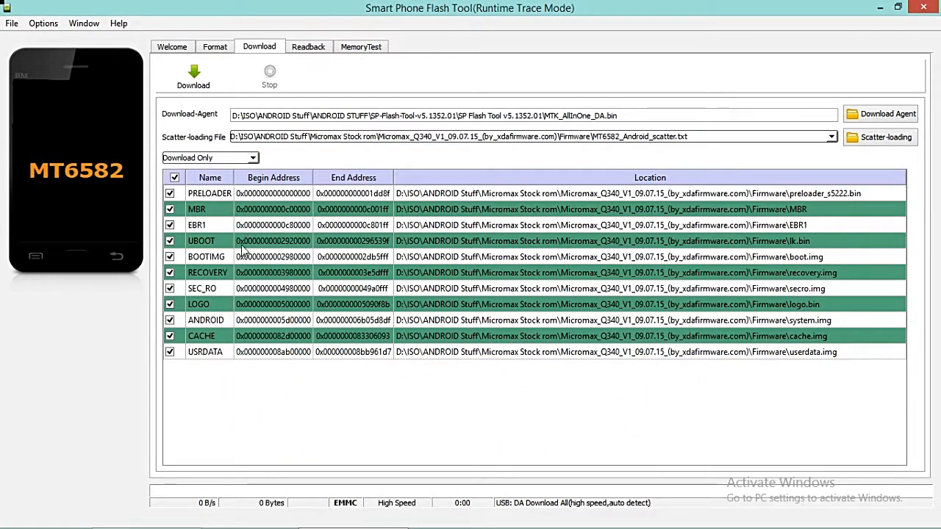
Look over the flash format options, and return to the list of partitions to download.
{"action": "left_click", "coordinate": [216, 48]}
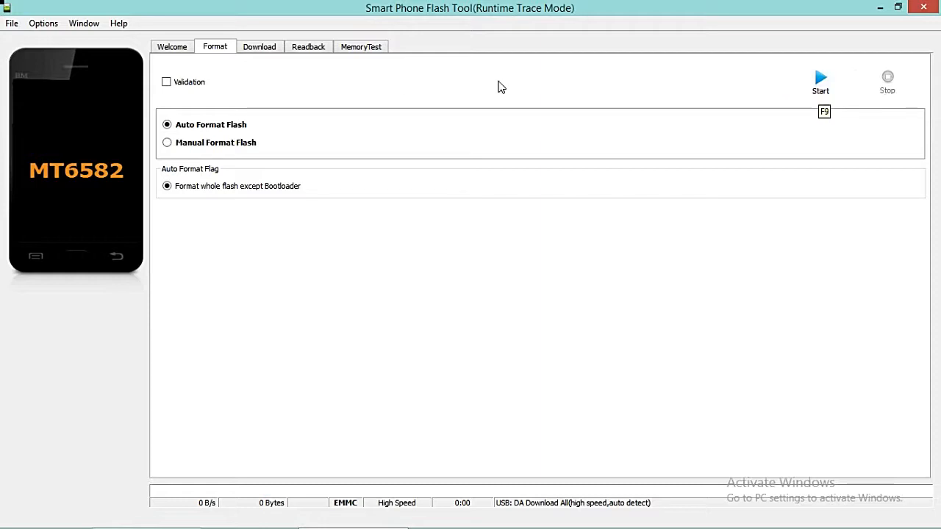
{"action": "left_click", "coordinate": [262, 48]}
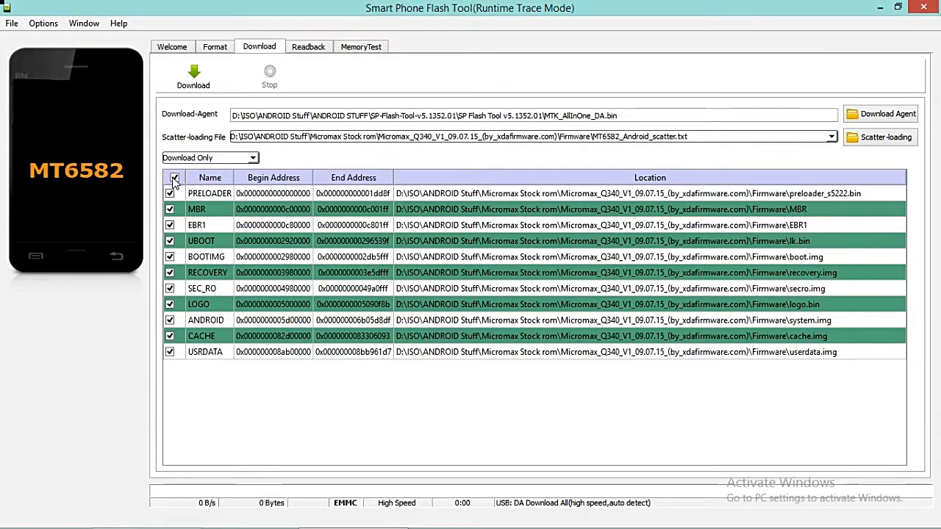
{"action": "left_click", "coordinate": [215, 47]}
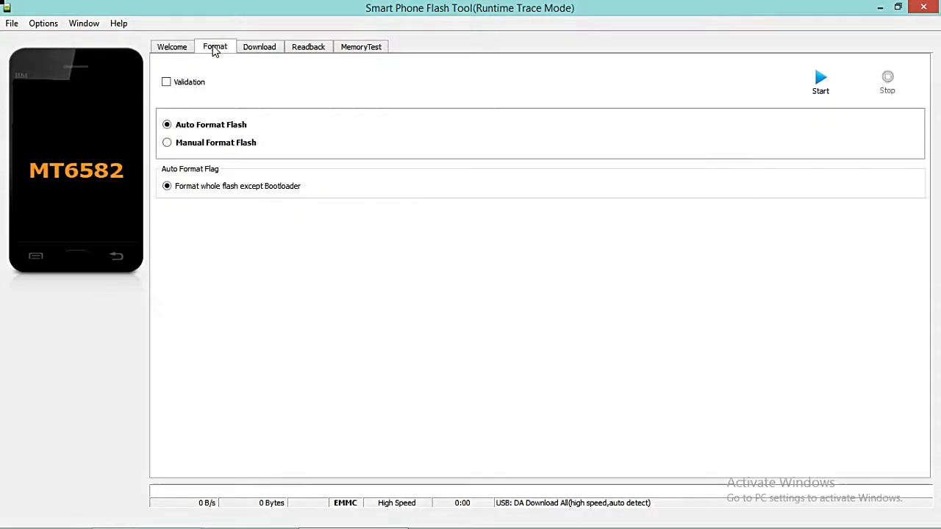
{"action": "left_click", "coordinate": [258, 48]}
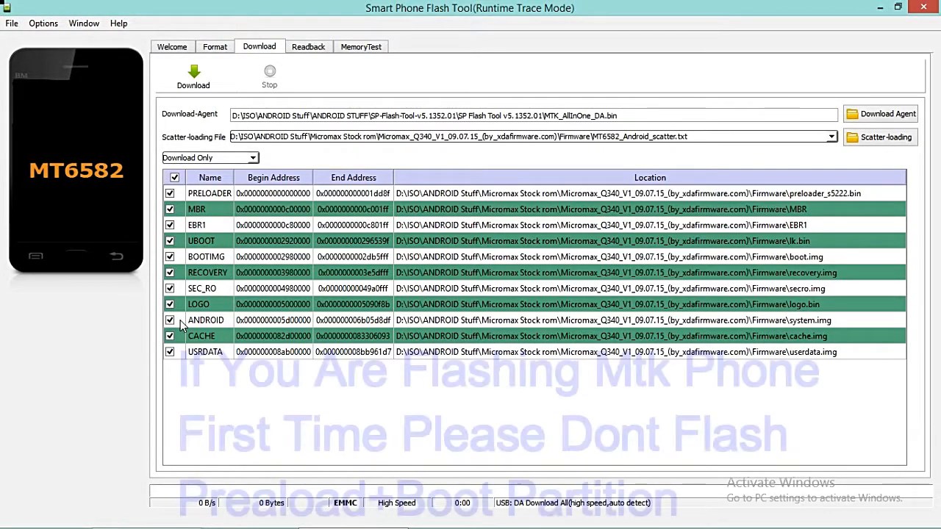
Try excluding only PRELOADER from the selected partitions, reselect it, and deselect all partitions.
{"action": "left_click", "coordinate": [170, 195]}
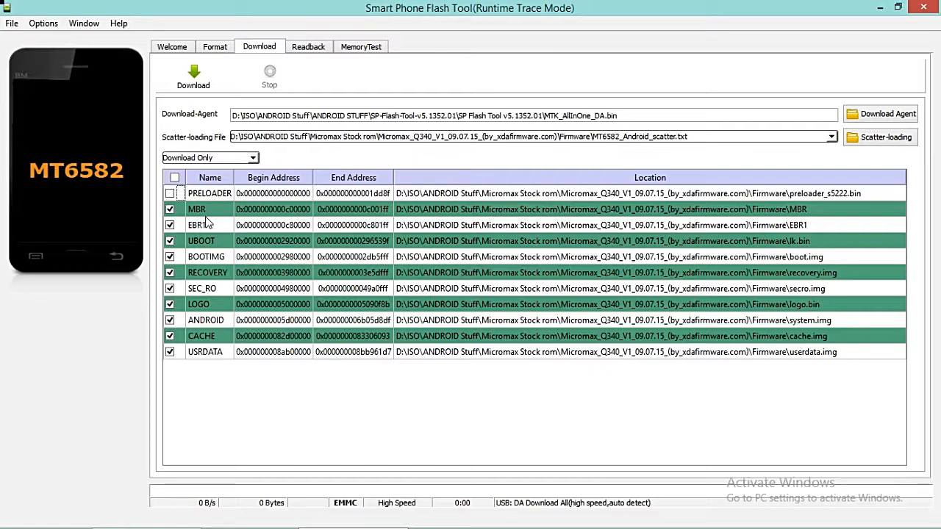
{"action": "left_click", "coordinate": [169, 193]}
{"action": "left_click", "coordinate": [175, 179]}
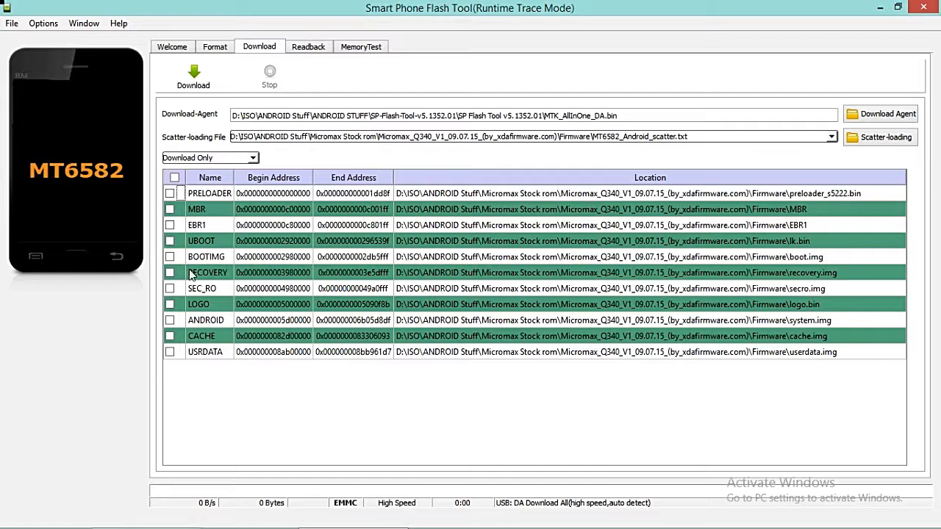